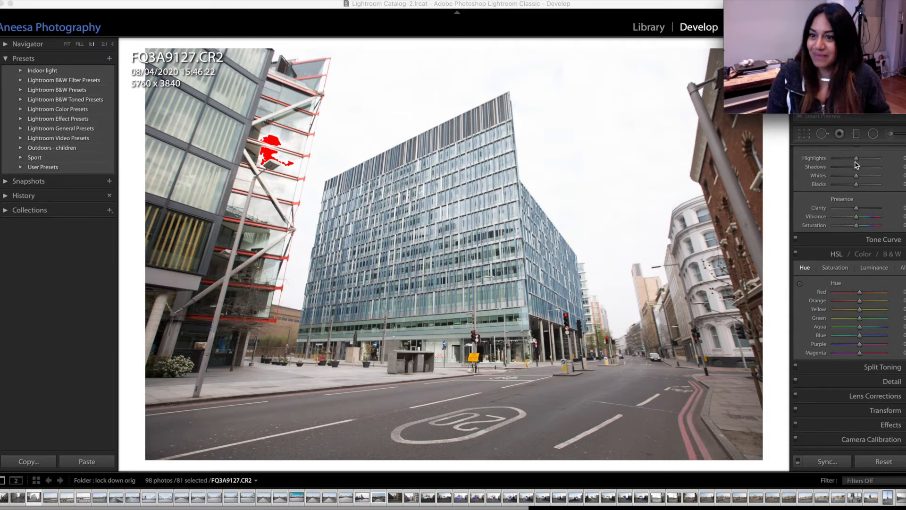
Step: Darken the photo by setting Exposure to −1.10, Highlights to −100 and Shadows to −5
scroll(902, 141, "up", 3)
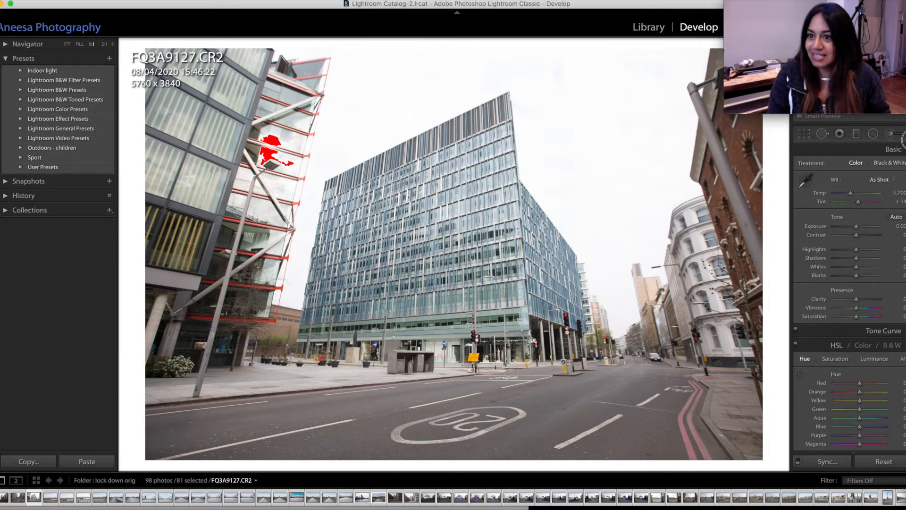
left_click(904, 345)
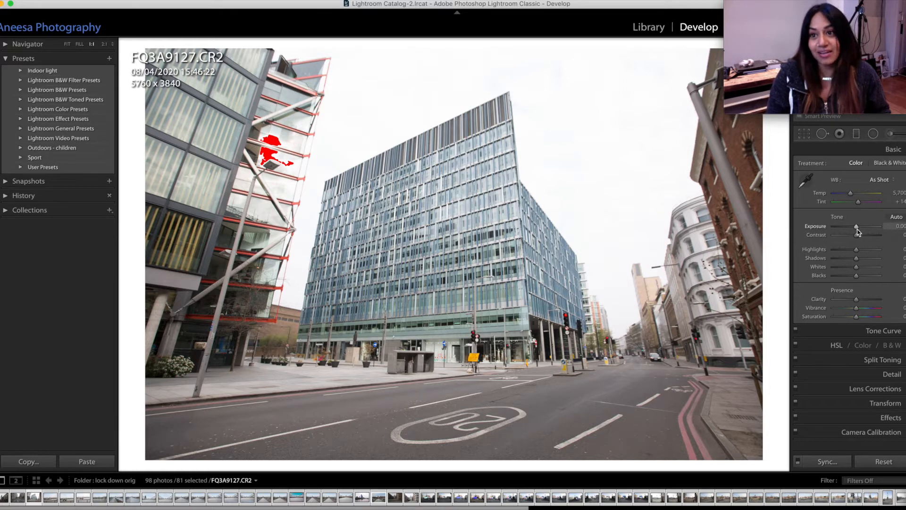
left_click_drag(858, 229, 853, 231)
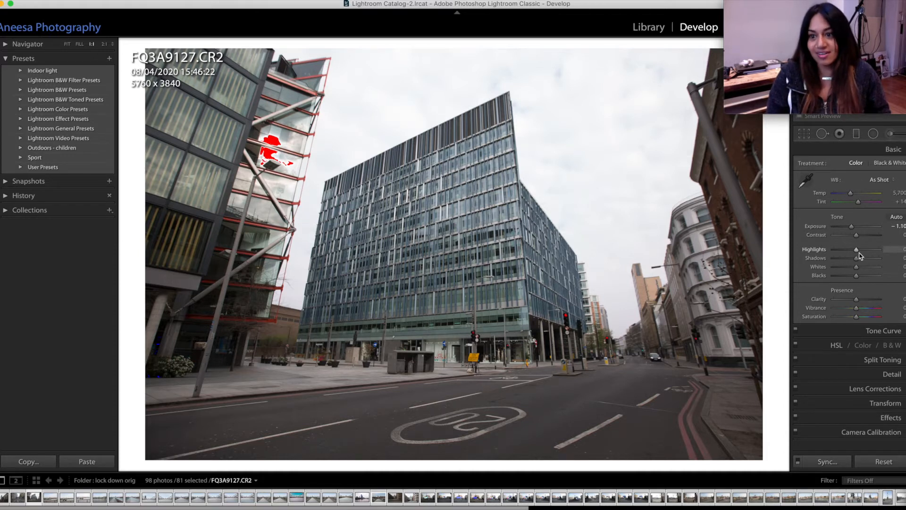
left_click_drag(857, 253, 832, 256)
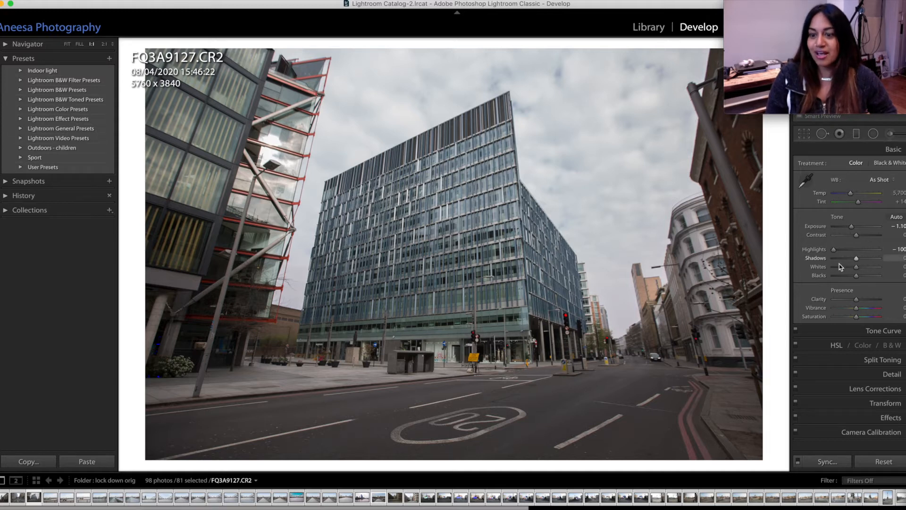
mouse_move(856, 259)
left_mouse_down()
mouse_move(846, 258)
mouse_move(856, 259)
left_mouse_up()
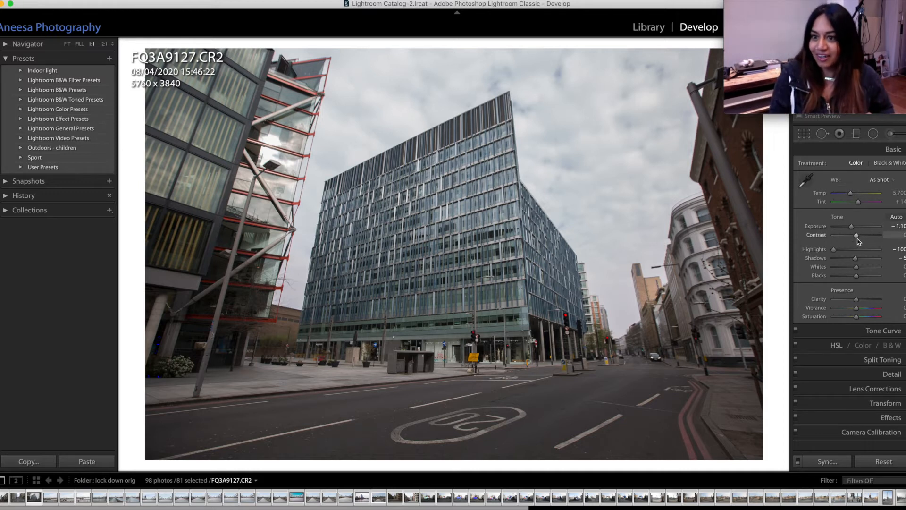
Step: Set Contrast to +18 and Blacks to +19, with Vibrance at +45 and Saturation at −27
left_click_drag(858, 240, 863, 238)
left_click_drag(856, 276, 860, 276)
left_click_drag(862, 235, 862, 241)
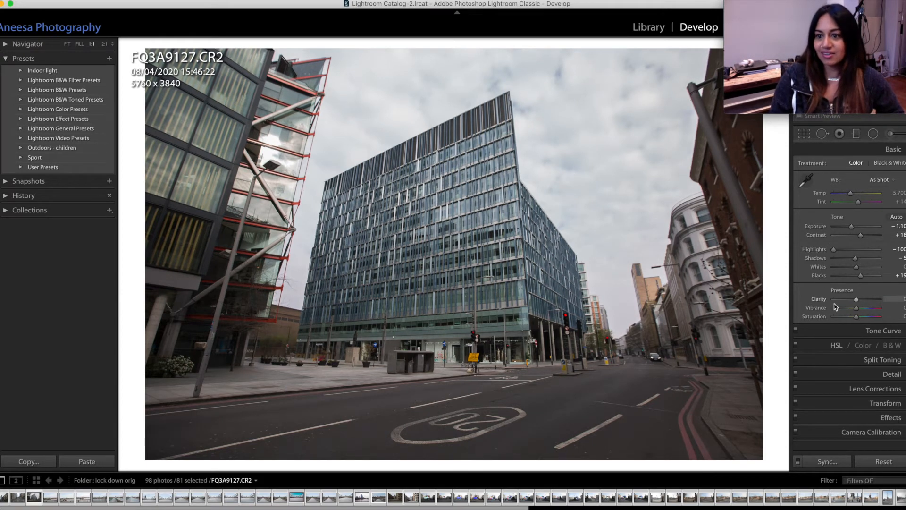
mouse_move(856, 317)
left_mouse_down()
mouse_move(821, 318)
mouse_move(852, 320)
mouse_move(870, 309)
mouse_move(851, 315)
left_mouse_up()
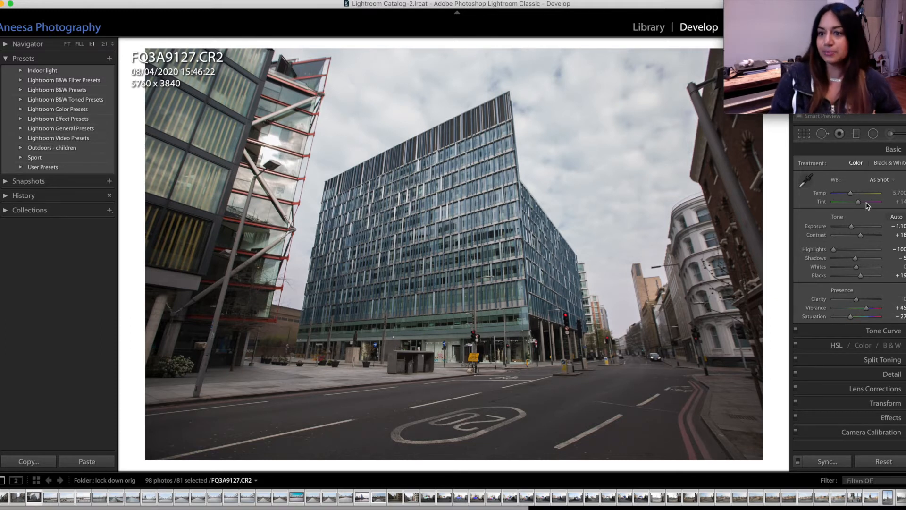
Step: Try a white balance sampled from the pavement, with Temp adjusted to 5,593 and Tint to −1
left_click_drag(851, 192, 849, 194)
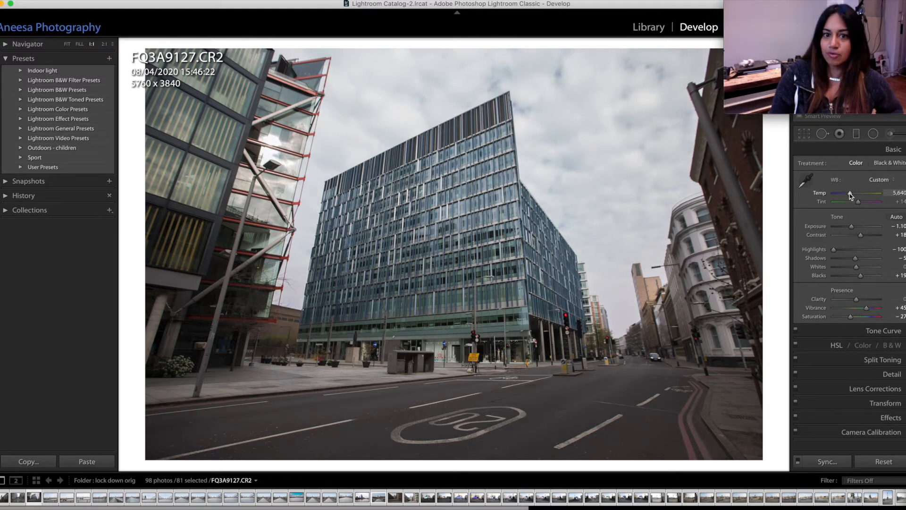
left_click(803, 184)
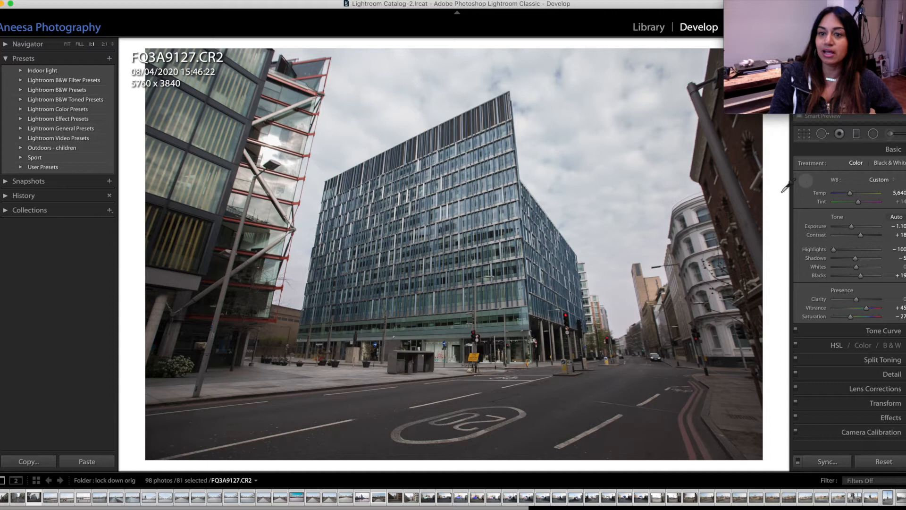
left_click(332, 371)
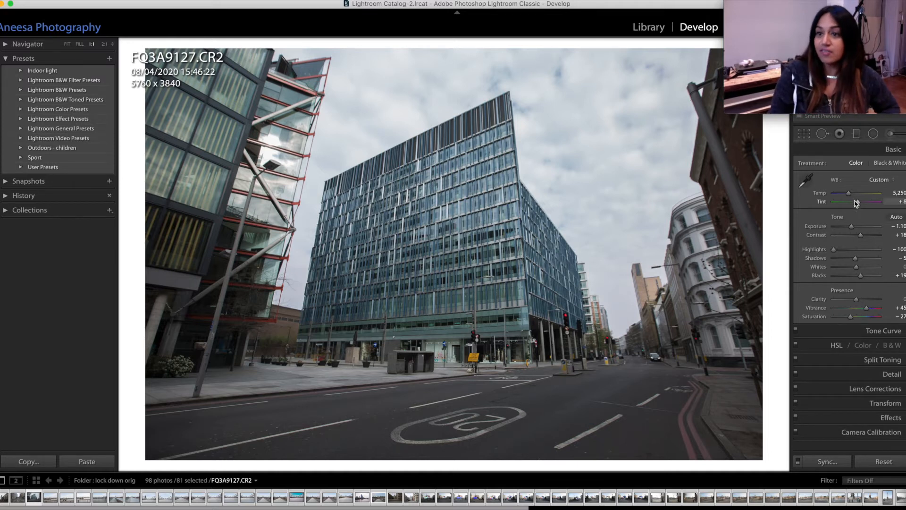
mouse_move(856, 202)
left_mouse_down()
mouse_move(847, 204)
mouse_move(861, 205)
mouse_move(852, 197)
left_mouse_up()
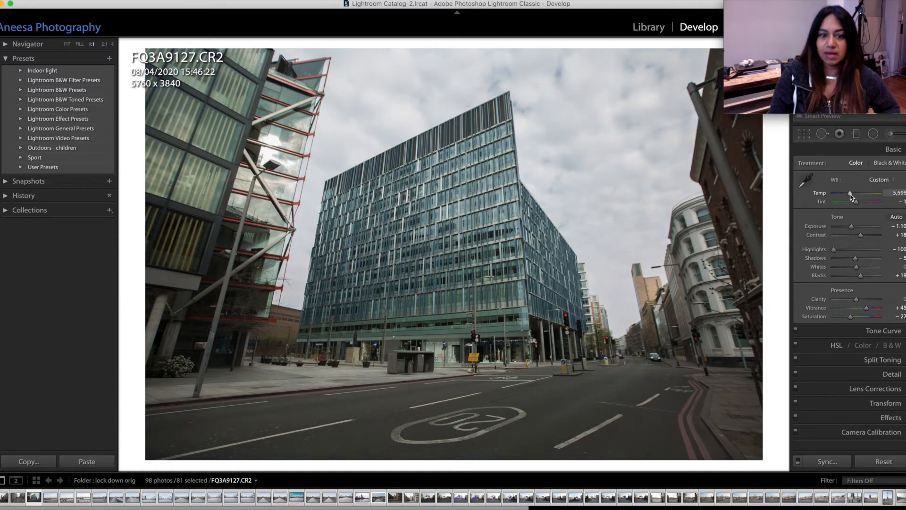
Step: Sample the grey ground at the pavement edge as the white balance neutral and set Temp to 5,692
left_click(805, 179)
left_click(330, 378)
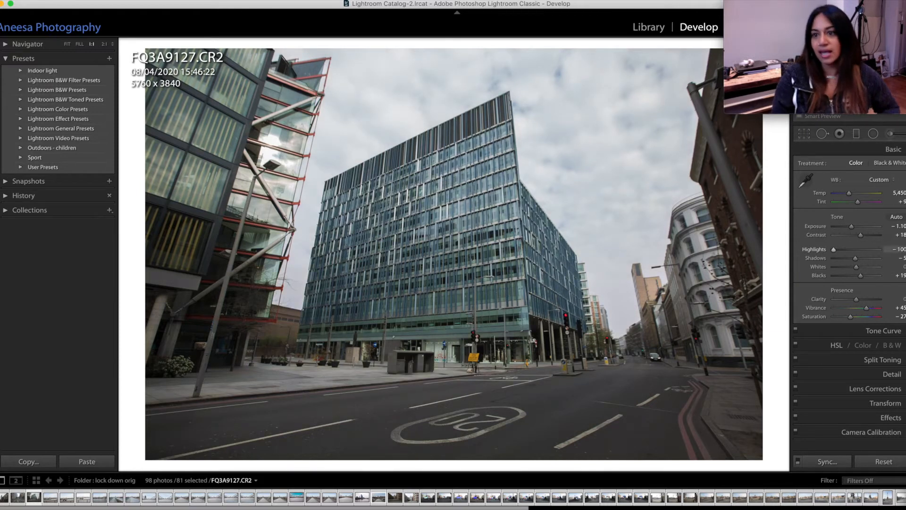
left_click_drag(849, 195, 851, 197)
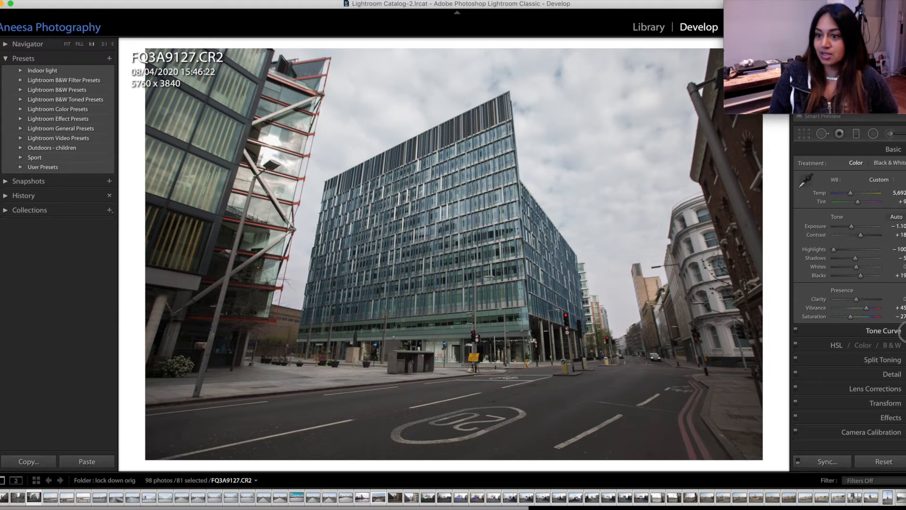
Step: Shape the Blue channel tone curve into a gentle S, with the upper point at about 67.5 / 71.0 % and the lower quarter slightly lowered
left_click(902, 331)
scroll(849, 297, "down", 5)
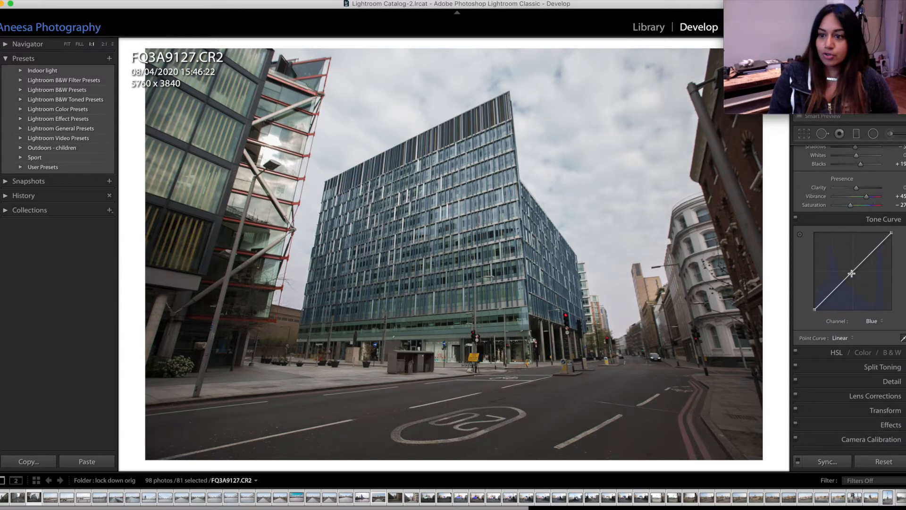
left_click_drag(871, 252, 871, 250)
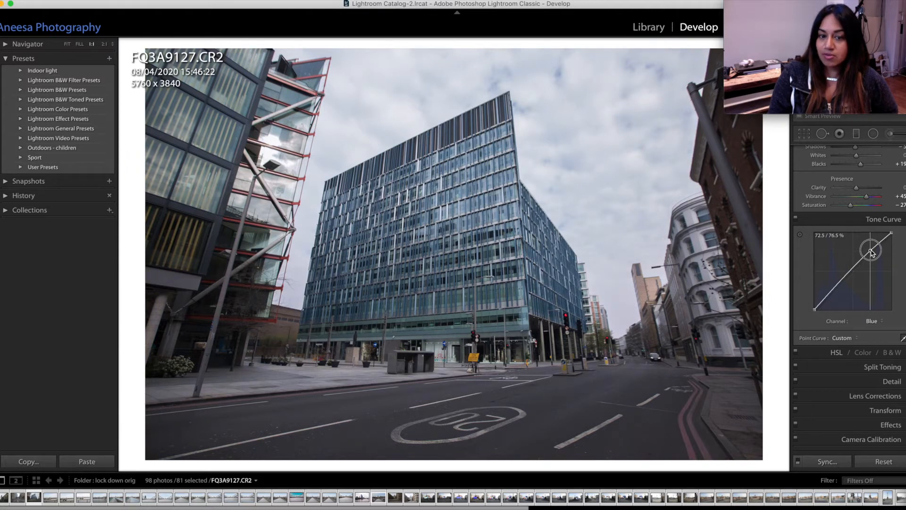
left_click_drag(831, 292, 835, 295)
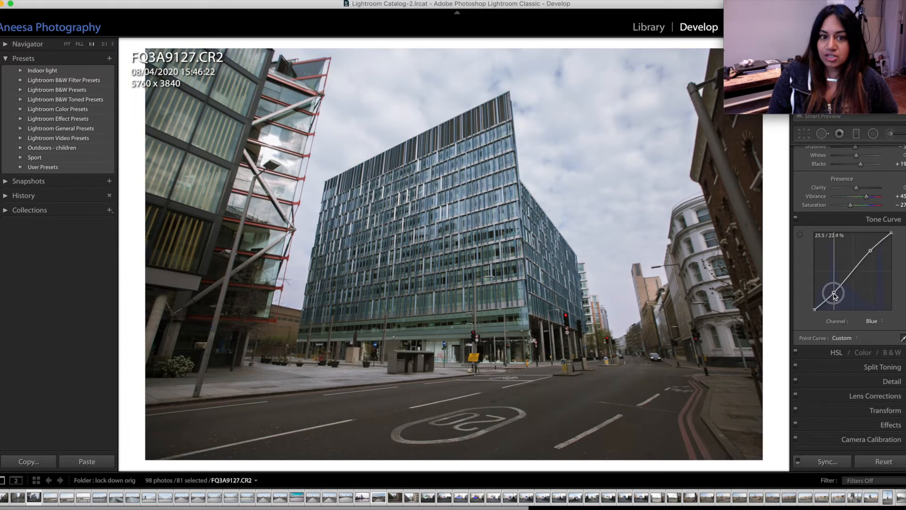
left_click_drag(872, 252, 868, 256)
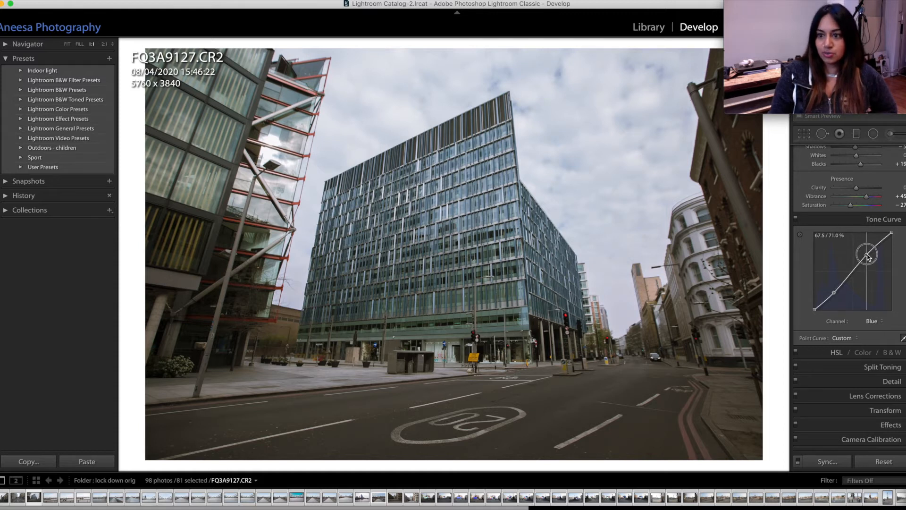
left_click_drag(835, 293, 833, 292)
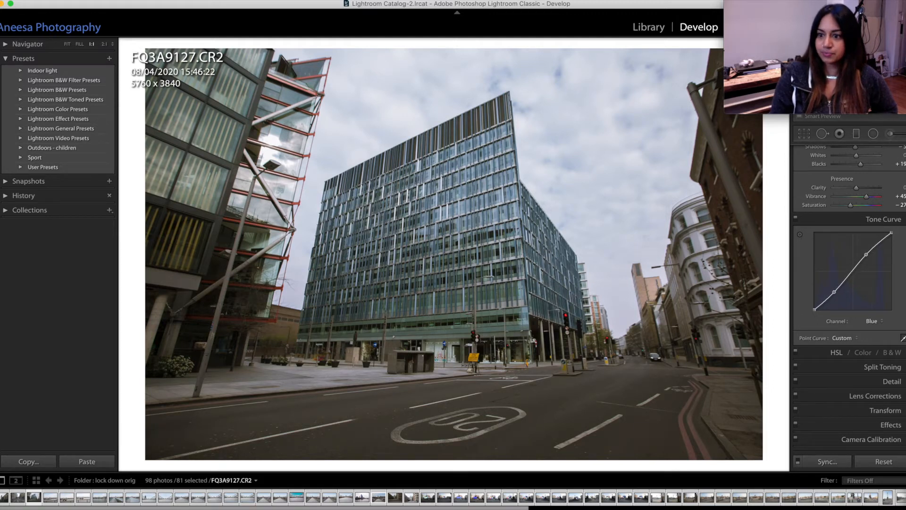
left_click(882, 219)
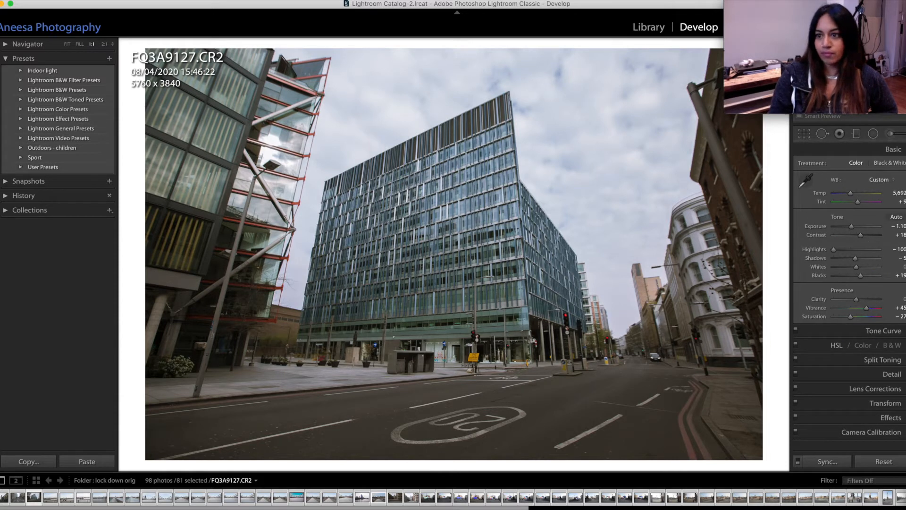
Step: Add a diagonal graduated filter from the photo's upper-left corner with Temp and Tint reset to 0 and Exposure at −0.75
left_click(856, 134)
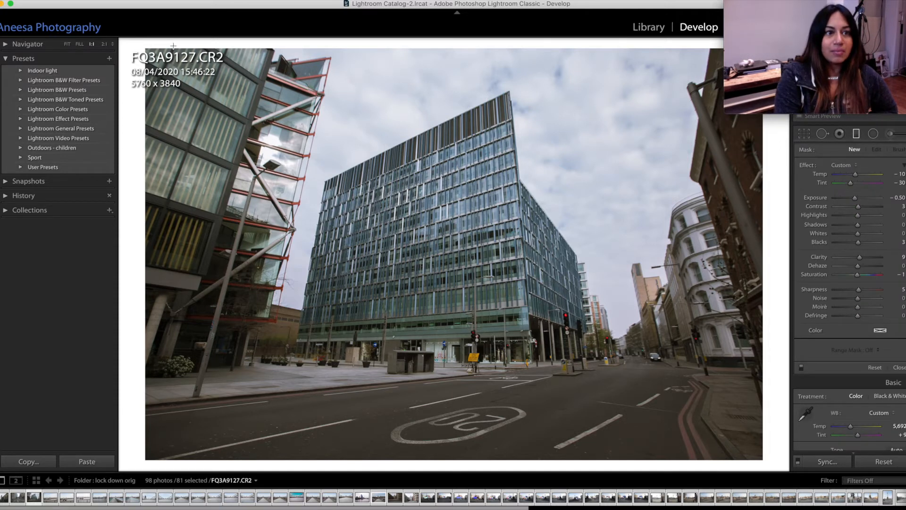
left_click_drag(164, 46, 387, 375)
double_click(821, 174)
double_click(822, 184)
mouse_move(854, 197)
left_mouse_down()
mouse_move(840, 198)
mouse_move(854, 204)
left_mouse_up()
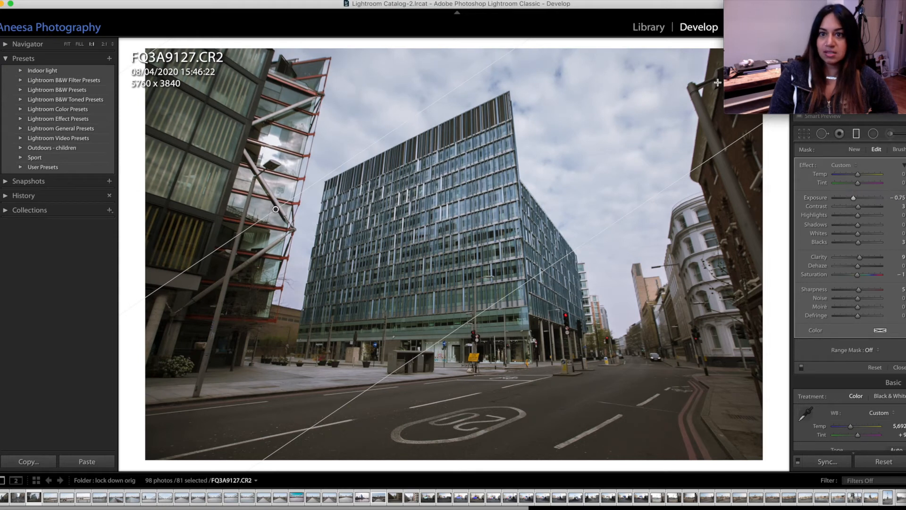
Step: Add a diagonal graduated filter from the photo's upper-right corner across the sky, with Exposure at −0.99
left_click_drag(716, 52, 396, 302)
left_click_drag(853, 197, 852, 201)
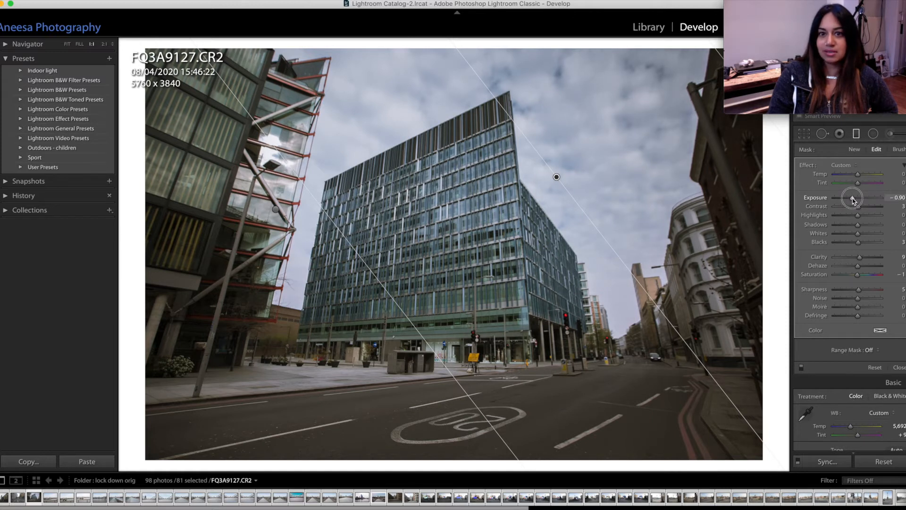
left_click_drag(852, 200, 852, 200)
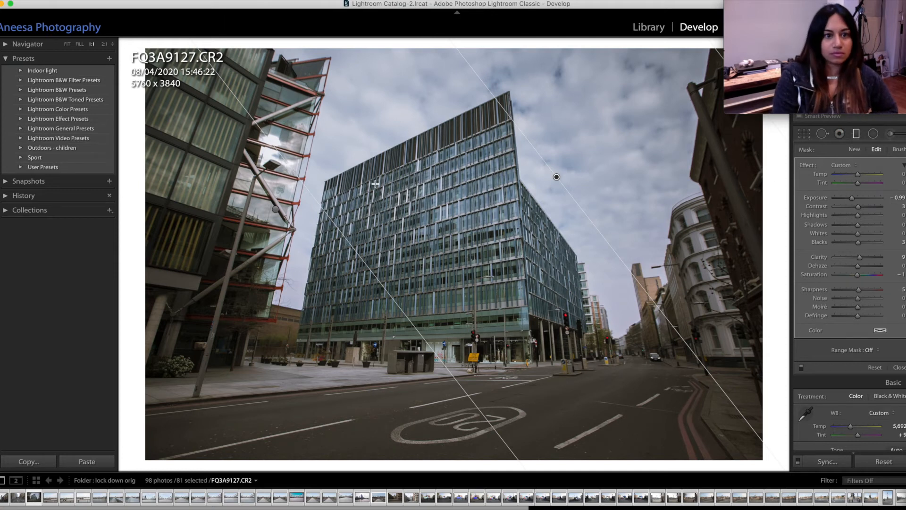
Step: Delete the stray graduated filter over the left building and set the upper-left filter's Temp to −20 and Tint to 15
left_click_drag(272, 210, 268, 212)
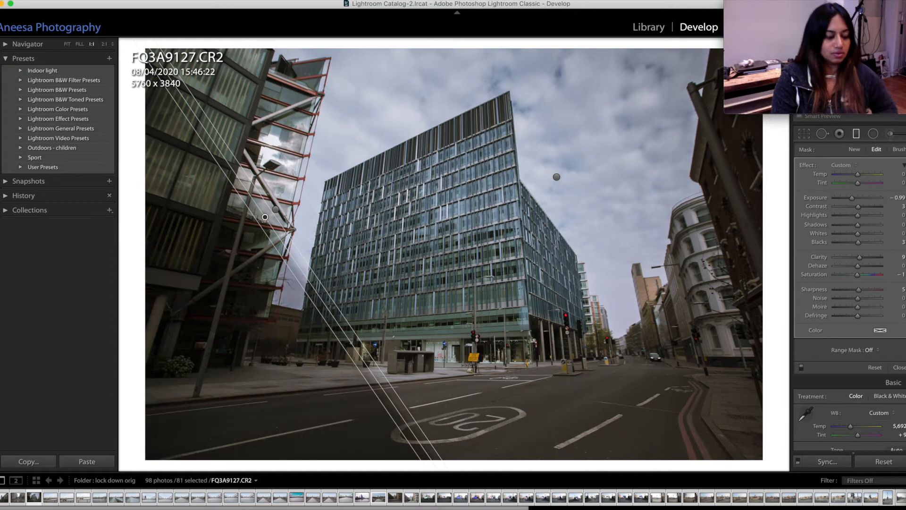
key("Delete")
left_click(275, 209)
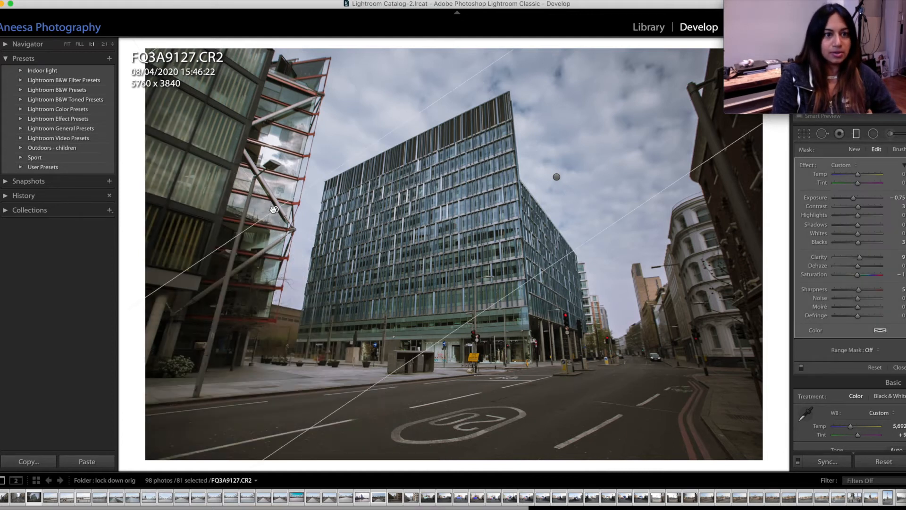
left_click_drag(858, 183, 852, 176)
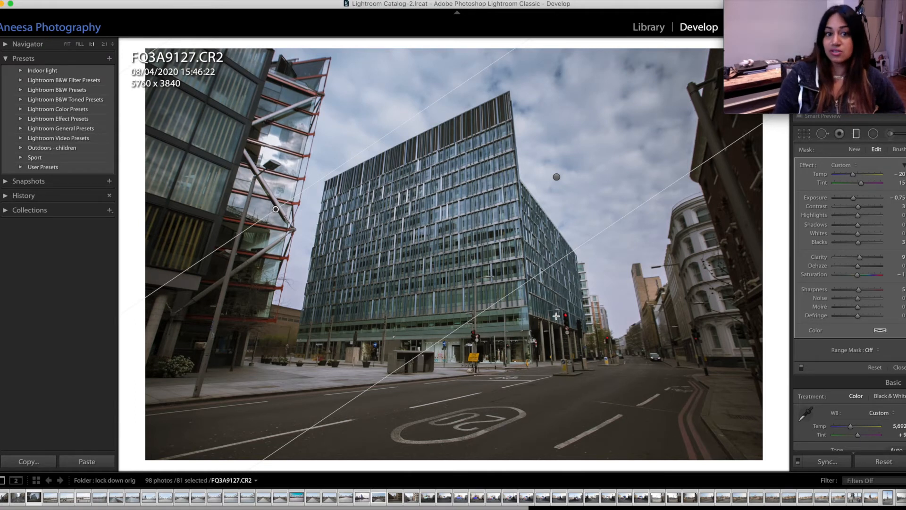
Step: Brighten the road with a new horizontal graduated filter rising from the photo's bottom edge, with Exposure at 1.72
left_click(854, 151)
left_click_drag(422, 468, 421, 264)
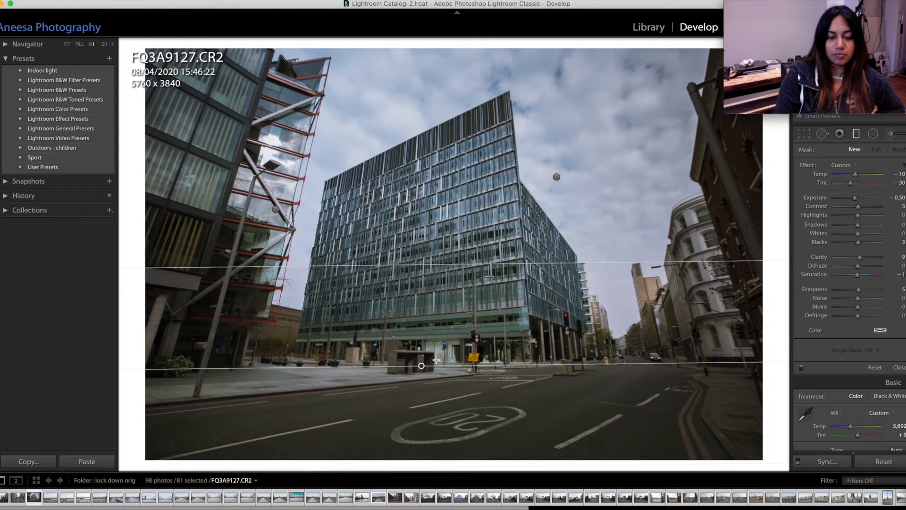
left_click_drag(422, 365, 424, 405)
left_click_drag(856, 198, 867, 199)
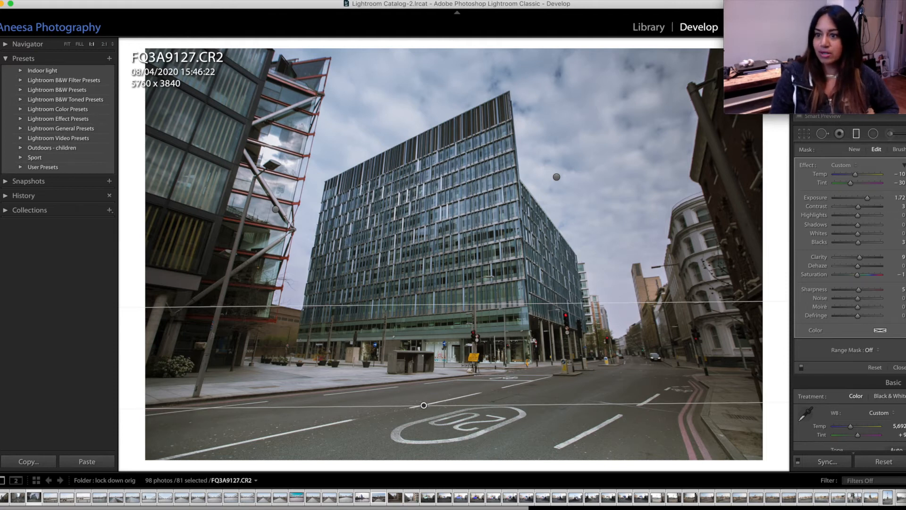
left_click(899, 368)
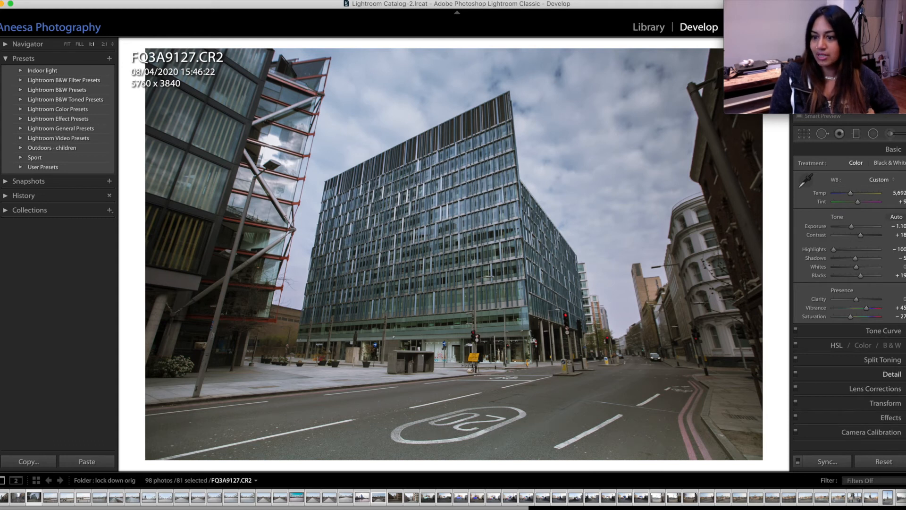
Step: Shift the Blue hue slightly in the positive direction in the HSL adjustments
left_click(903, 345)
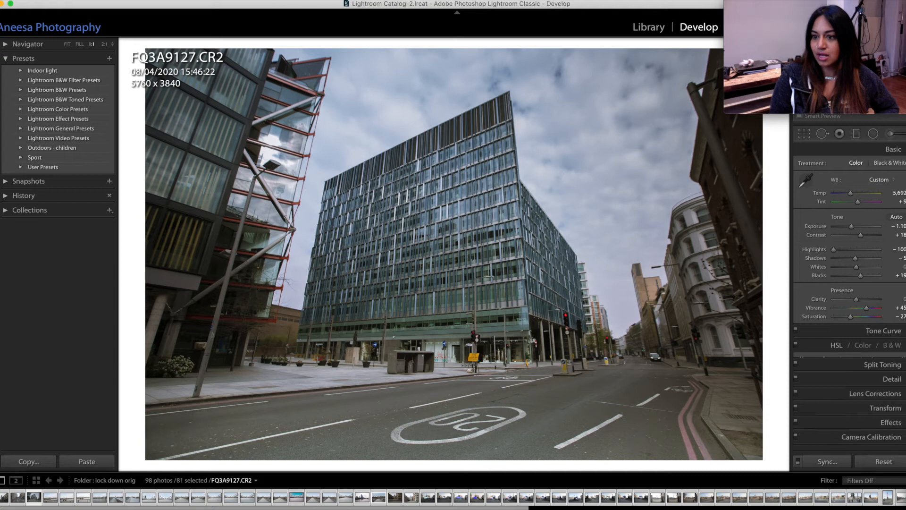
scroll(892, 373, "down", 4)
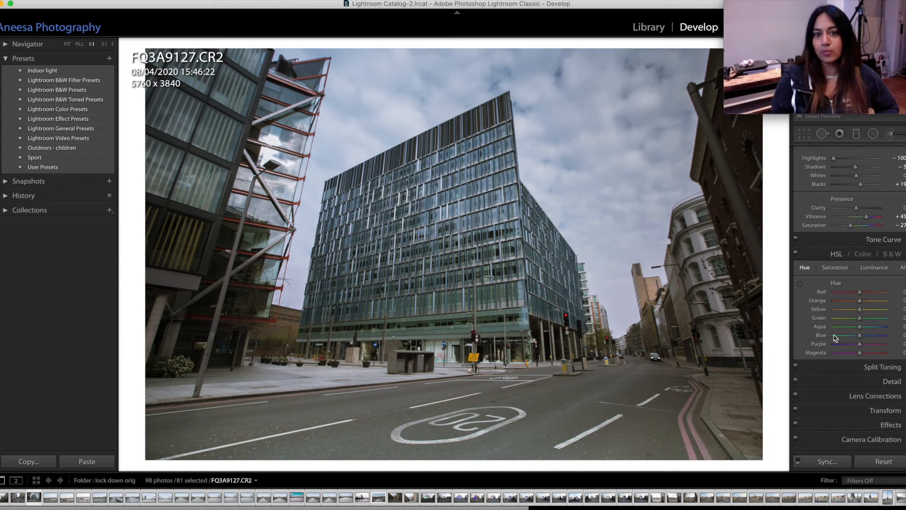
mouse_move(860, 336)
left_mouse_down()
mouse_move(852, 336)
mouse_move(859, 339)
left_mouse_up()
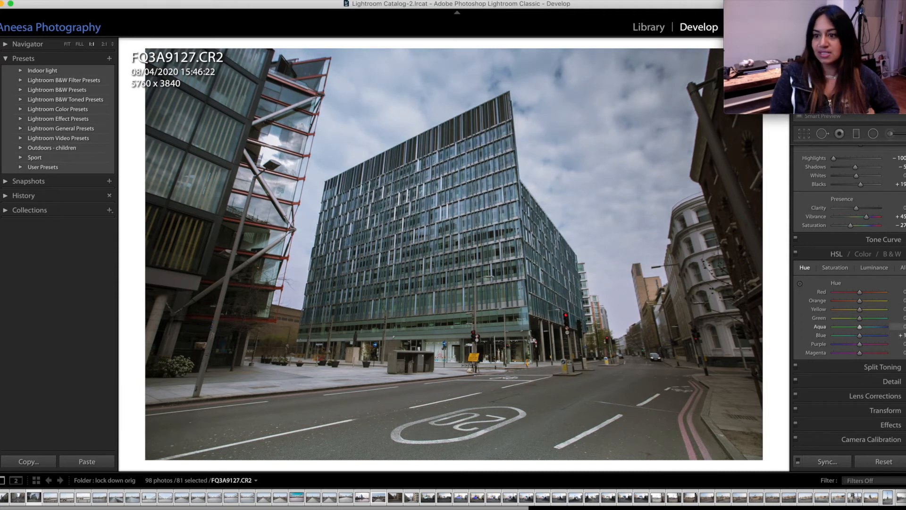
Step: Place a radial filter over the central glass building and rotate its ellipse to follow the building's shape
scroll(902, 170, "up", 4)
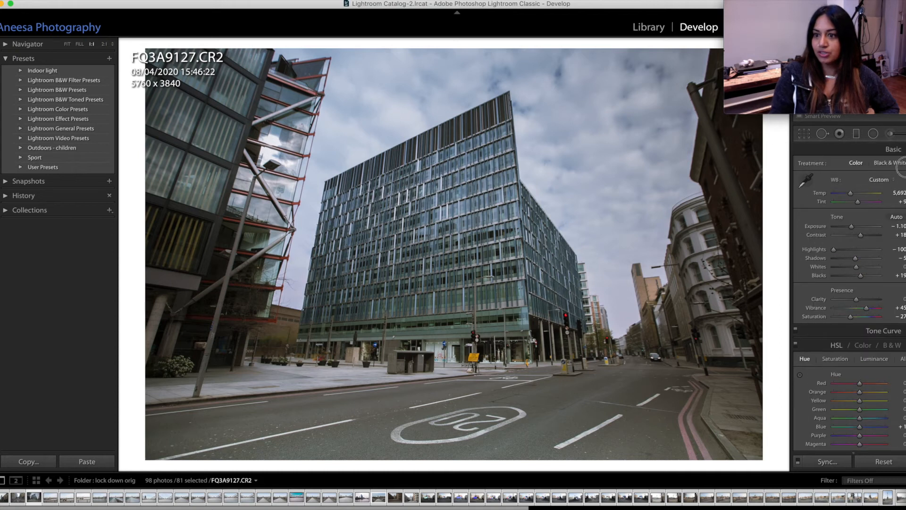
left_click(873, 134)
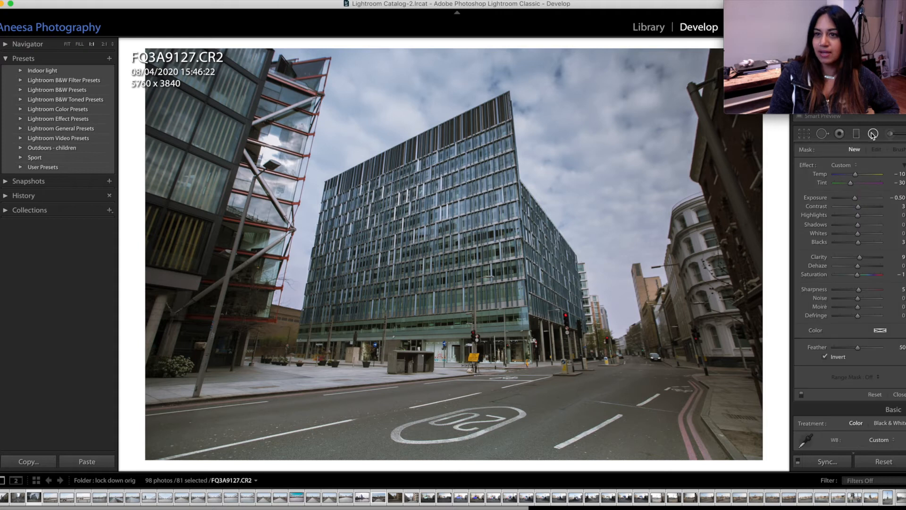
left_click_drag(416, 186, 538, 335)
left_click_drag(418, 188, 448, 258)
mouse_move(384, 103)
left_mouse_down()
mouse_move(368, 118)
mouse_move(386, 100)
left_mouse_up()
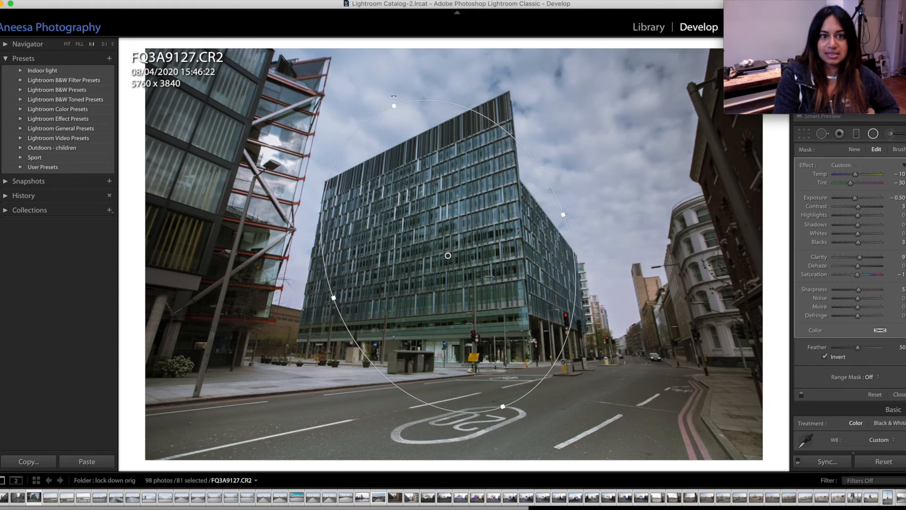
left_click_drag(391, 99, 375, 110)
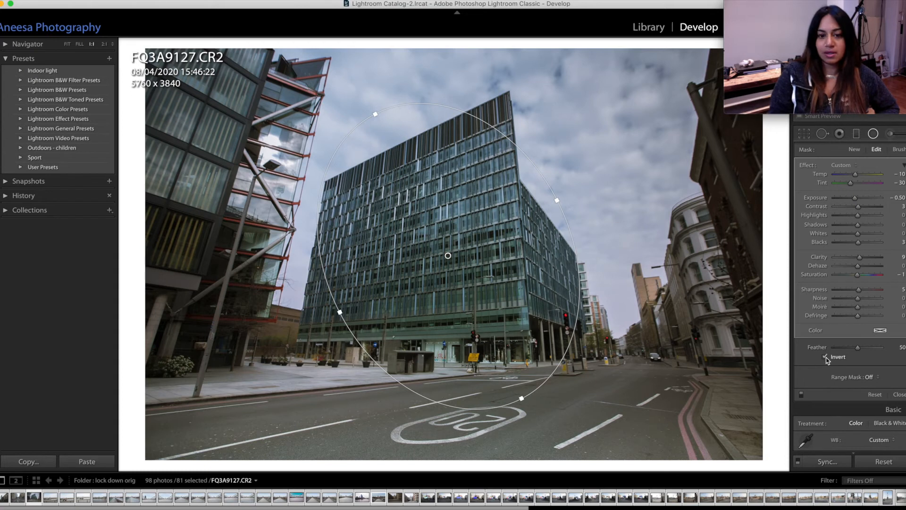
Step: Set the radial filter's Temp to −44 and Tint to −23, and reshape and reposition its ellipse over the building's facade
left_click_drag(866, 185, 847, 177)
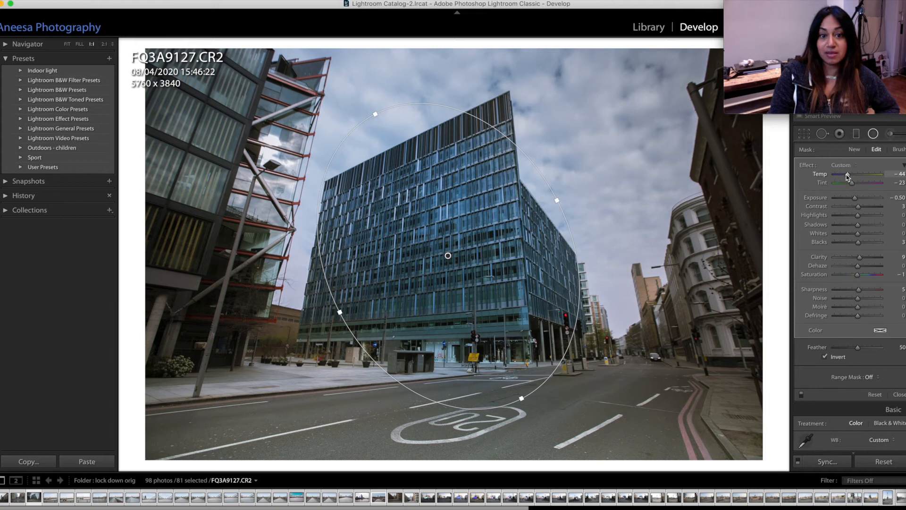
left_click_drag(339, 313, 313, 326)
left_click_drag(448, 256, 461, 265)
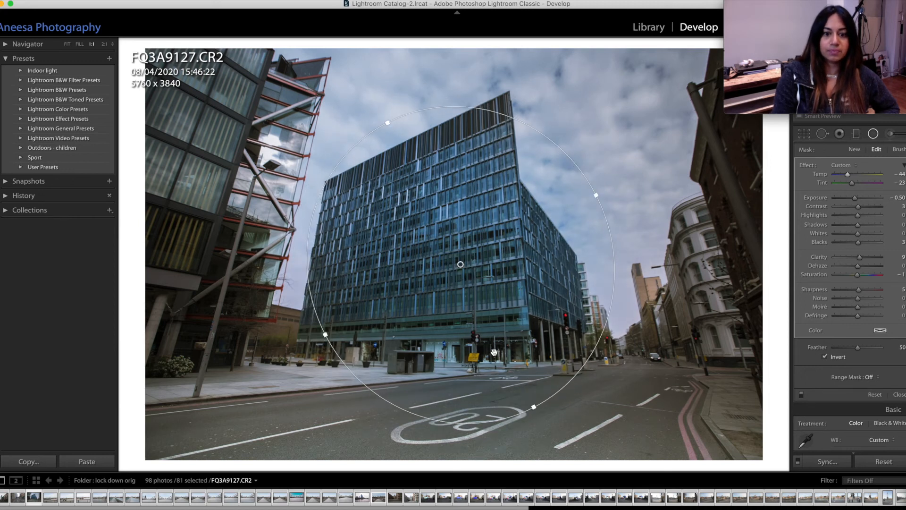
left_click_drag(523, 386, 516, 374)
left_click_drag(460, 264, 428, 254)
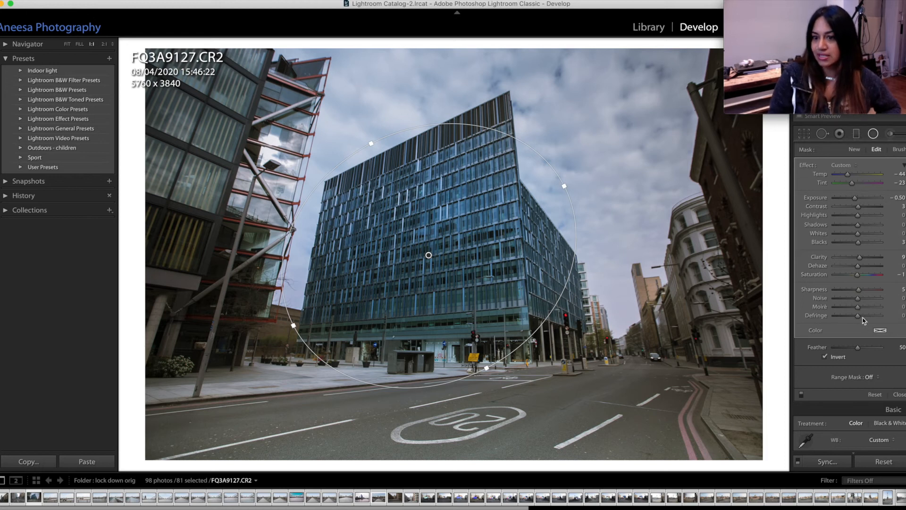
Step: Set the radial filter's Saturation to 10 and finish editing the filter
mouse_move(861, 277)
left_mouse_down()
mouse_move(833, 278)
mouse_move(884, 281)
mouse_move(861, 278)
left_mouse_up()
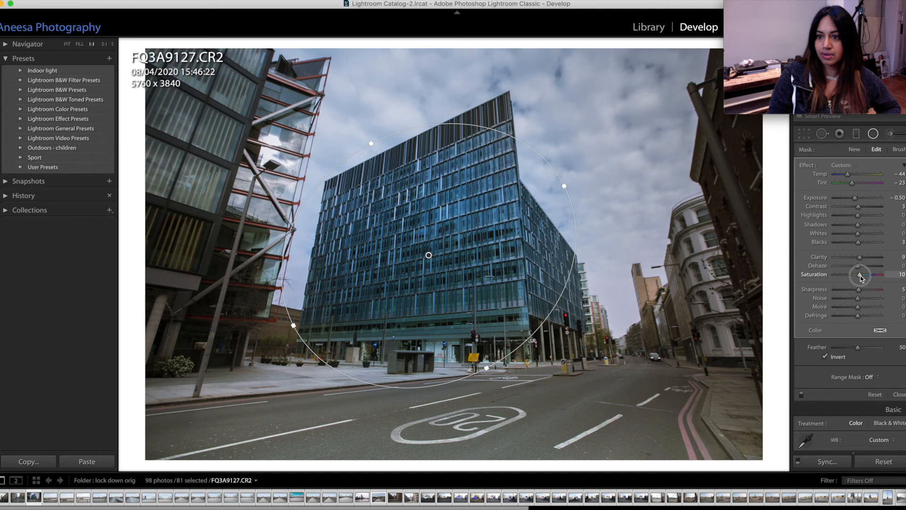
left_click(902, 395)
Step: Shift the Blue hue to −24 in the HSL adjustments to turn the building and sky teal
scroll(849, 298, "down", 1)
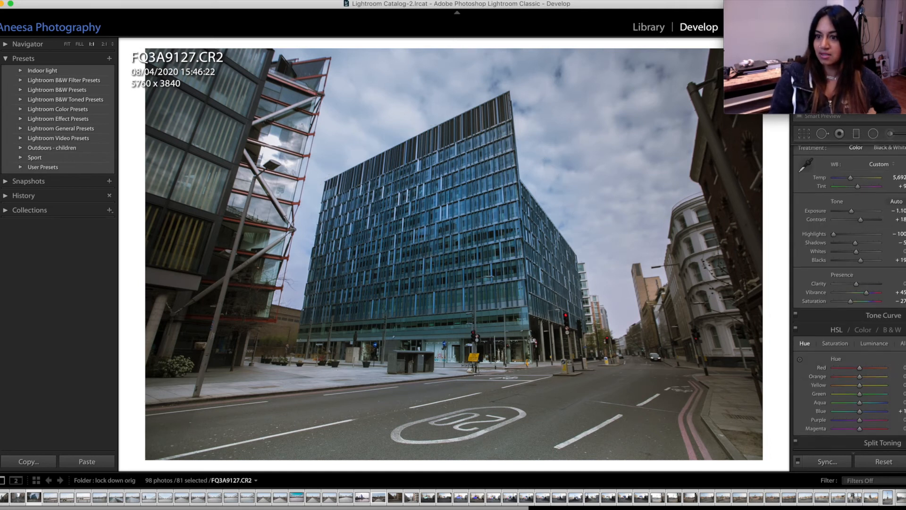
scroll(866, 337, "down", 4)
left_click_drag(860, 337, 854, 338)
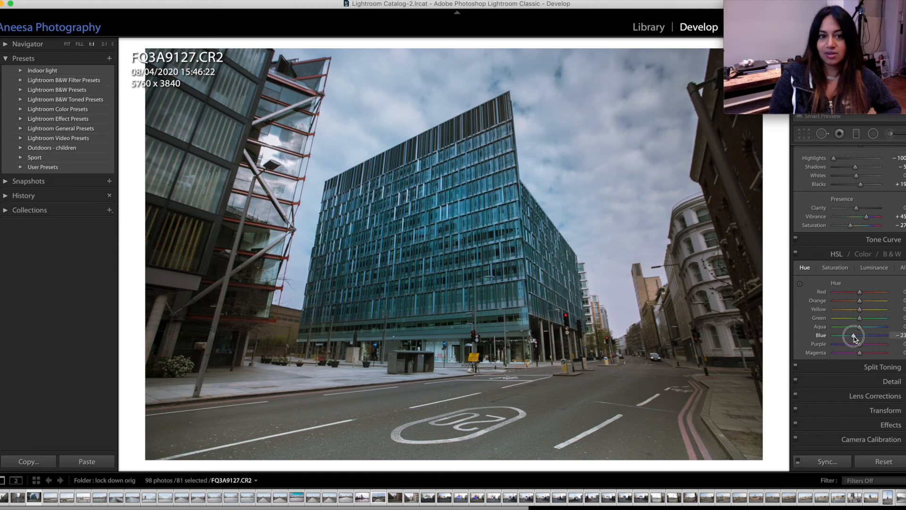
left_click_drag(855, 337, 854, 338)
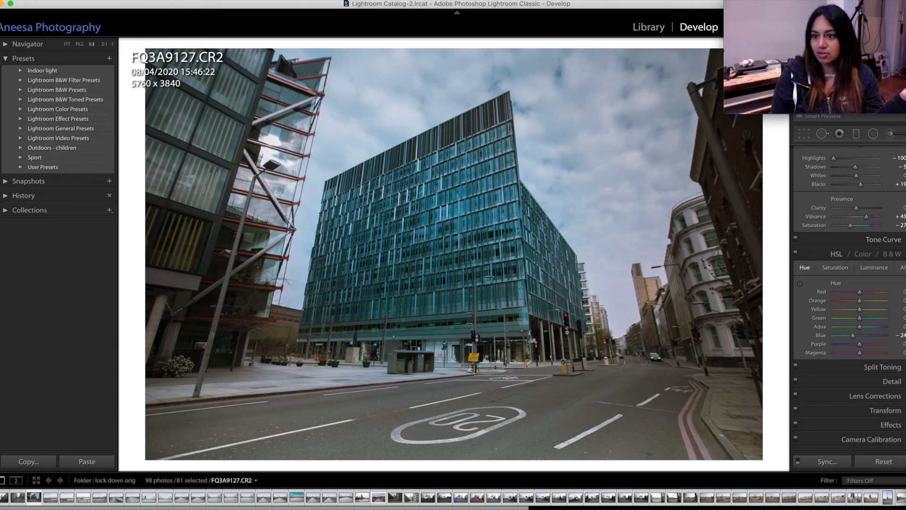
key("super+3")
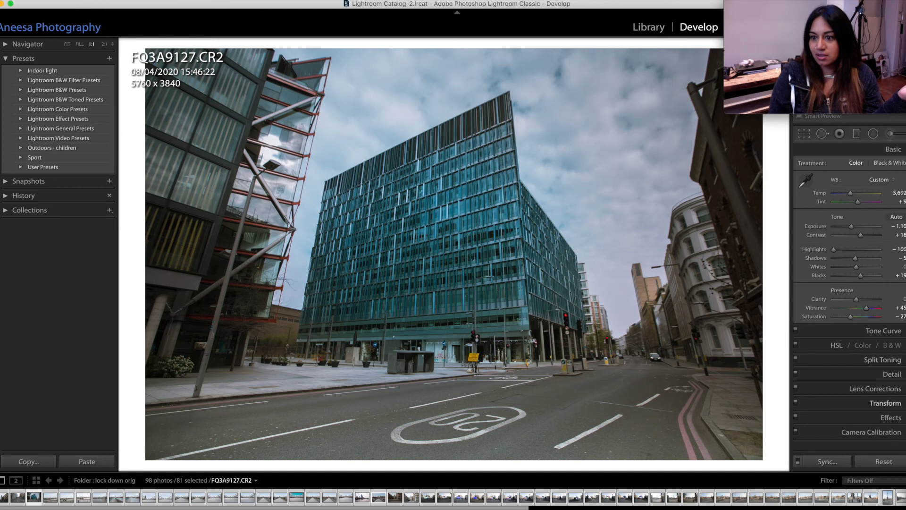
Step: Darken the photo's edges slightly with a Highlight Priority post-crop vignette, setting its Amount to −6
left_click(890, 417)
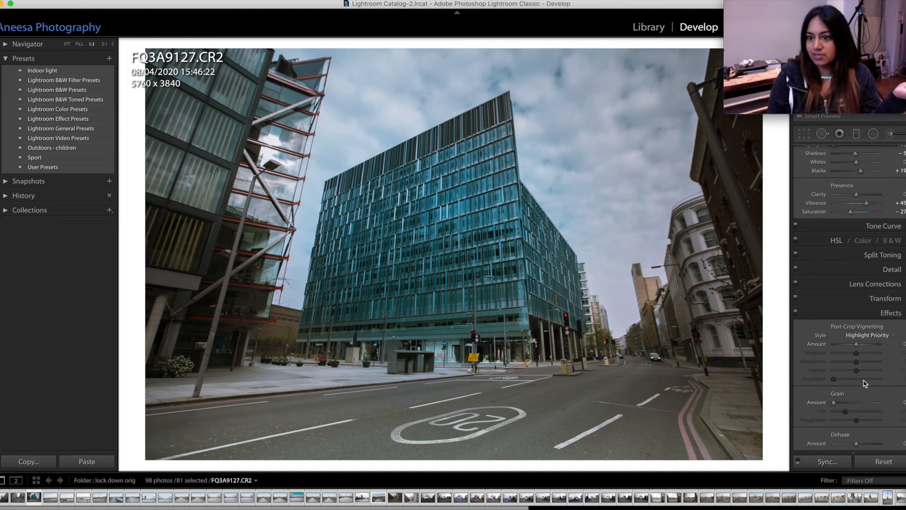
mouse_move(858, 343)
left_mouse_down()
mouse_move(846, 348)
mouse_move(855, 348)
left_mouse_up()
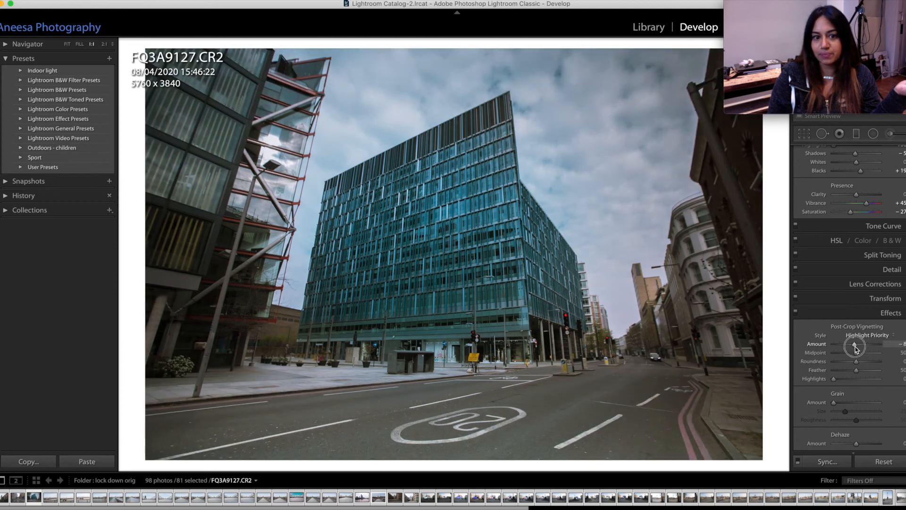
left_click_drag(855, 346, 855, 347)
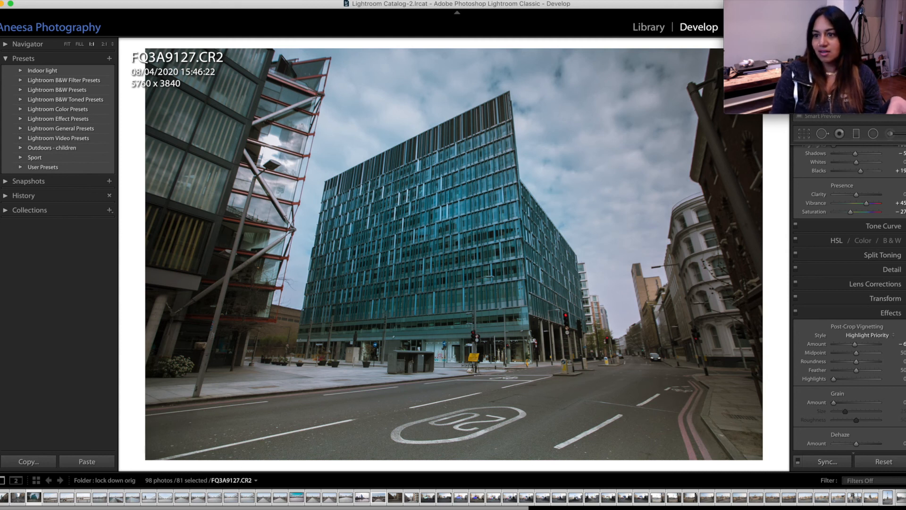
Step: Collapse the Basic and Effects adjustments and compare the edited photo with its original version
scroll(904, 286, "up", 5)
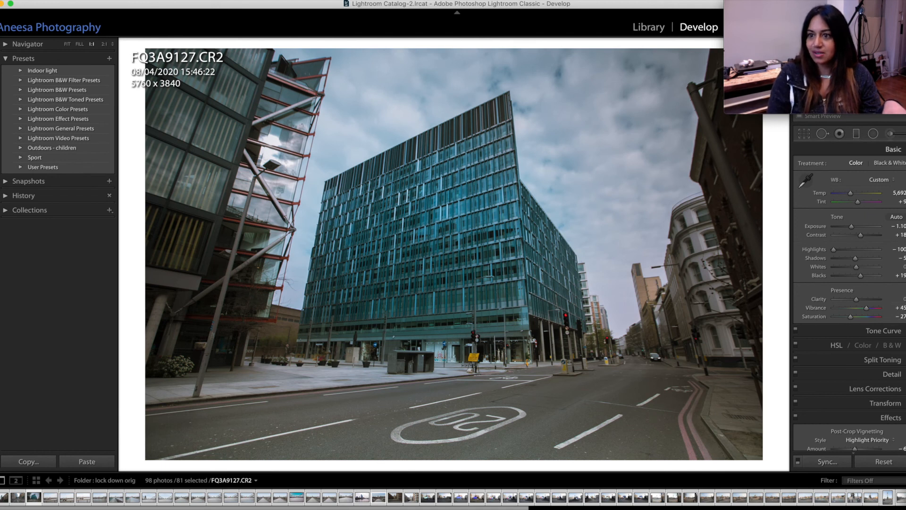
left_click(893, 149)
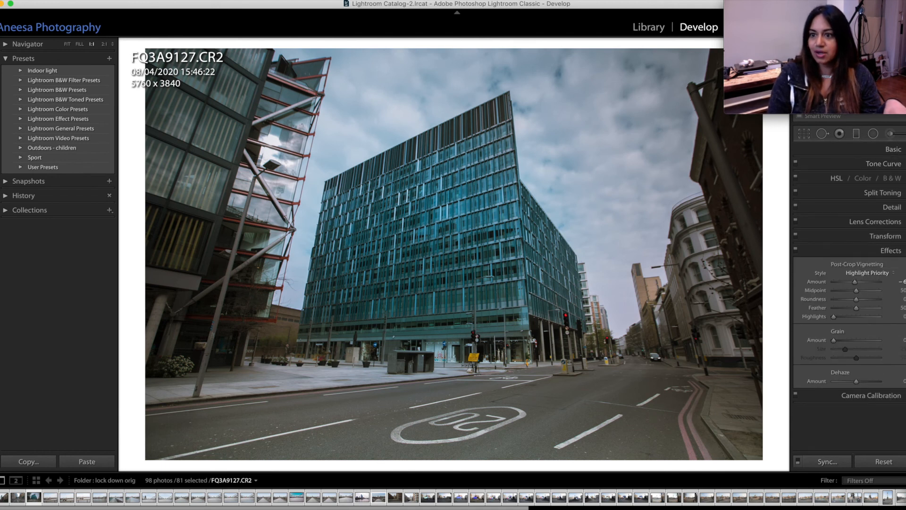
left_click(891, 251)
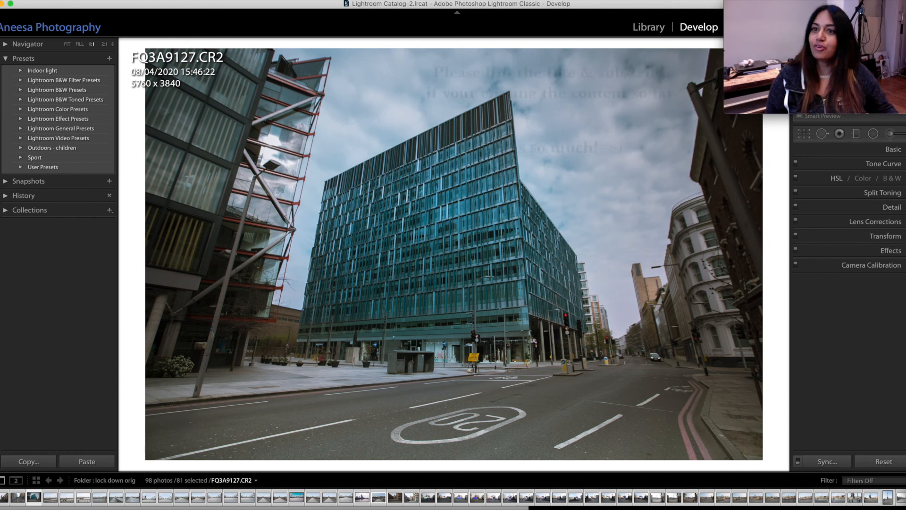
key("backslash")
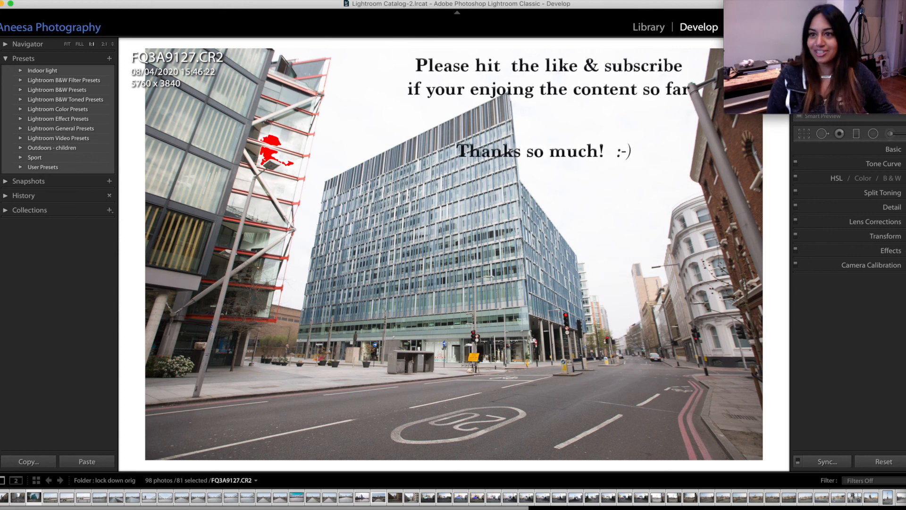
key("backslash")
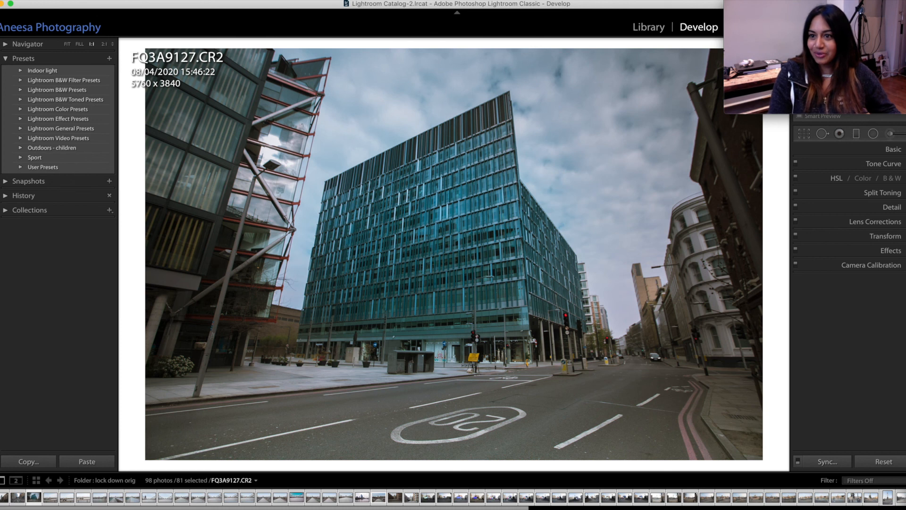
Step: Set the photo's Exposure to −0.75 and Contrast to +53, and compare the result with the original
left_click(887, 150)
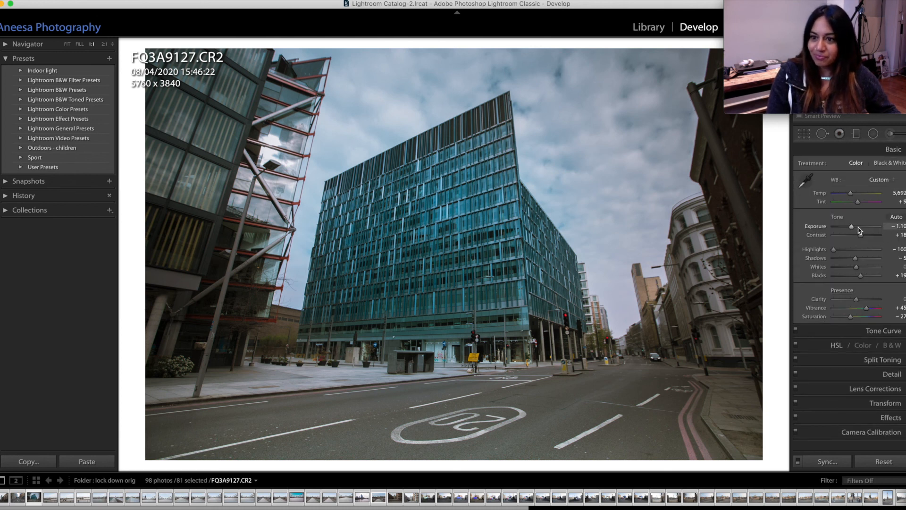
left_click_drag(852, 228, 866, 235)
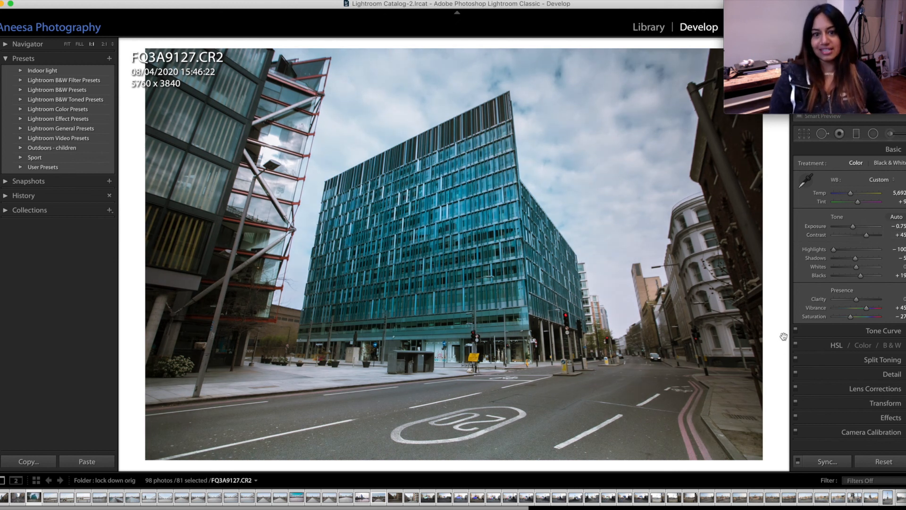
left_click_drag(866, 234, 869, 236)
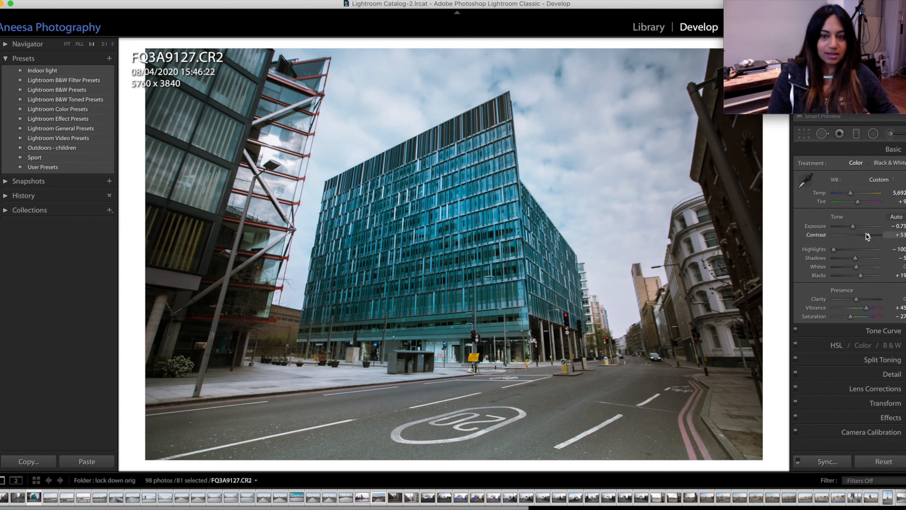
key("backslash")
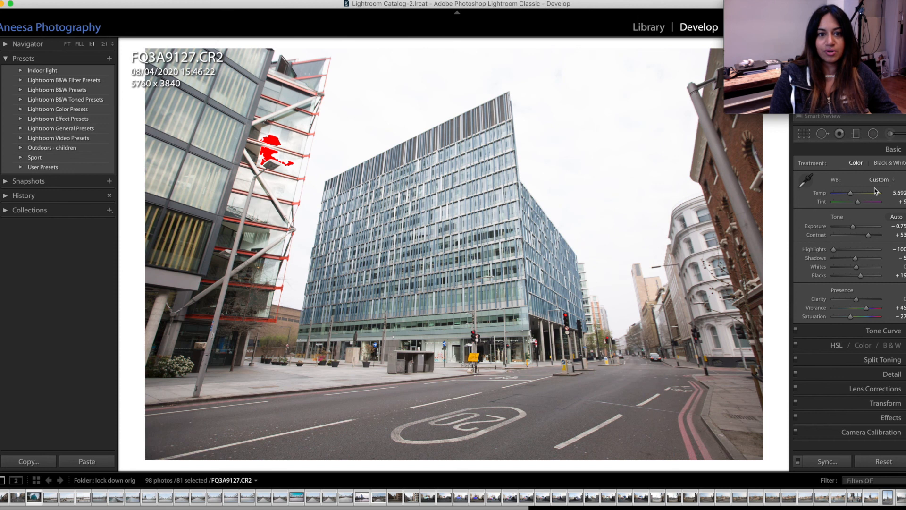
key("backslash")
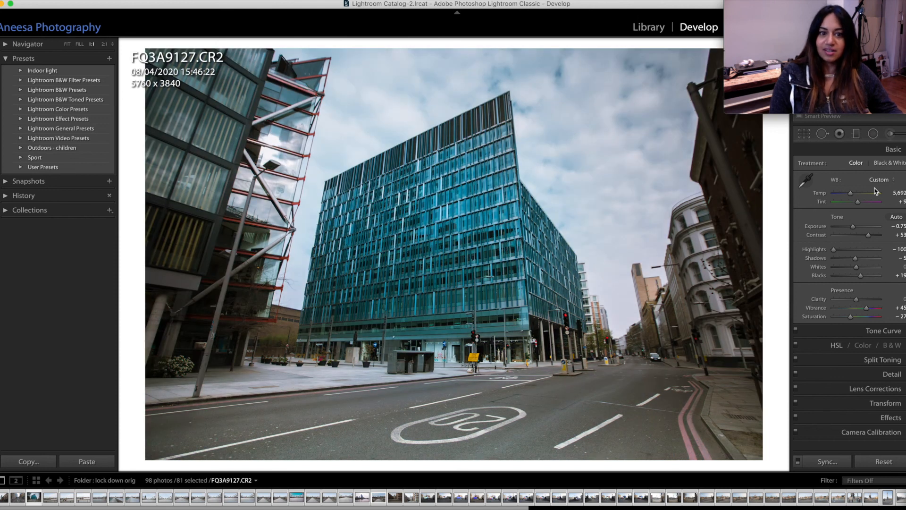